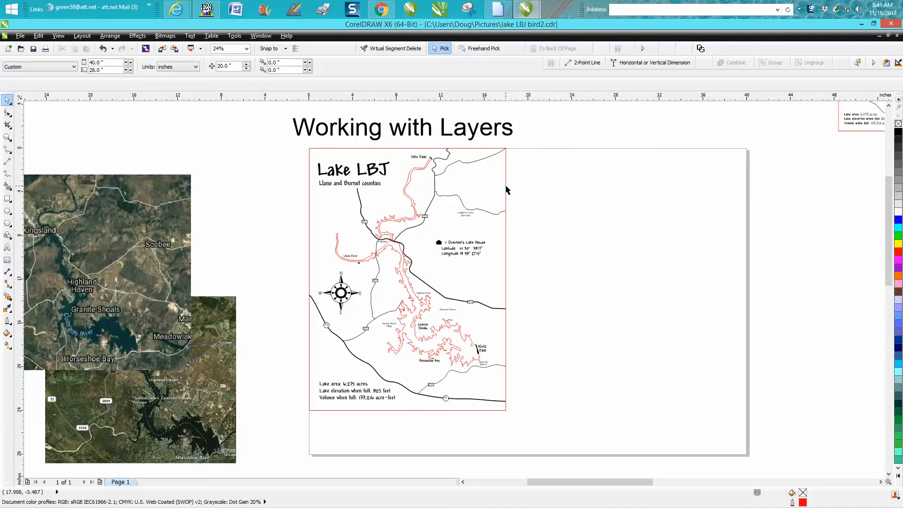
Step: Show the Object Manager for the Lake LBJ map document
left_click(506, 188)
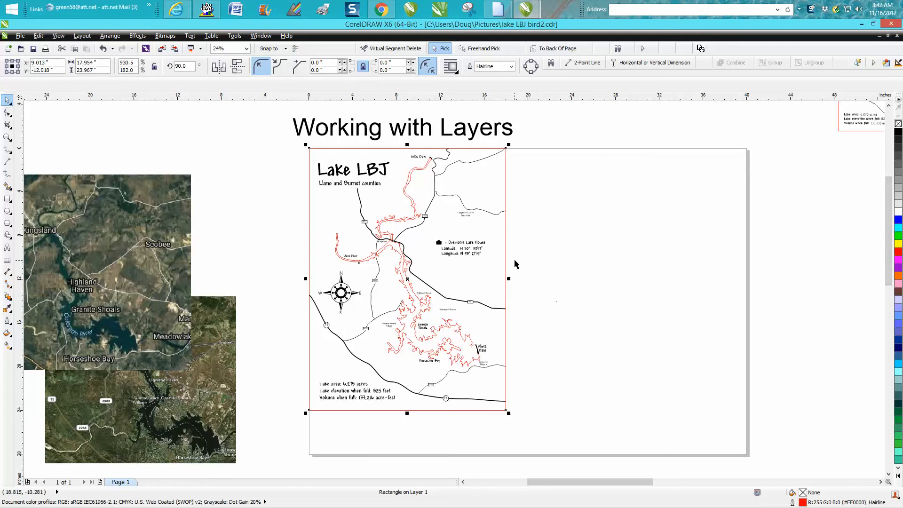
left_click(278, 155)
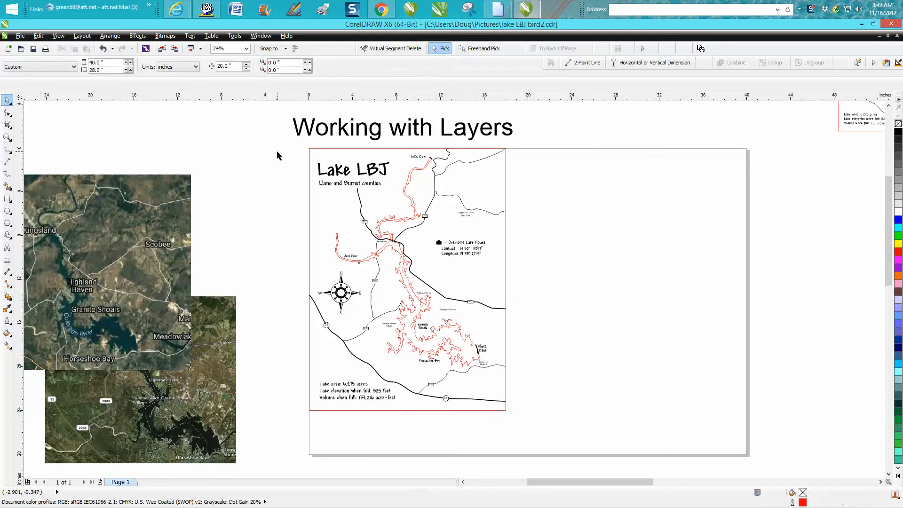
left_click(261, 36)
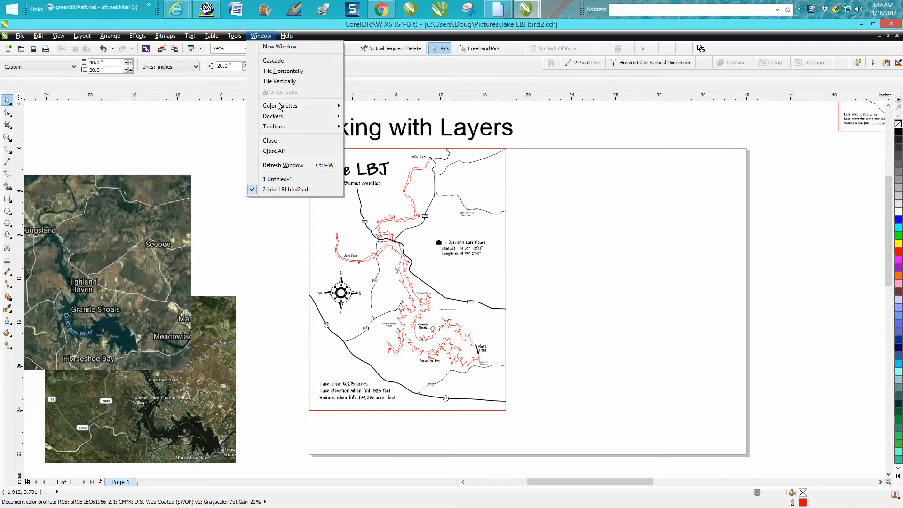
mouse_move(278, 117)
left_click(380, 128)
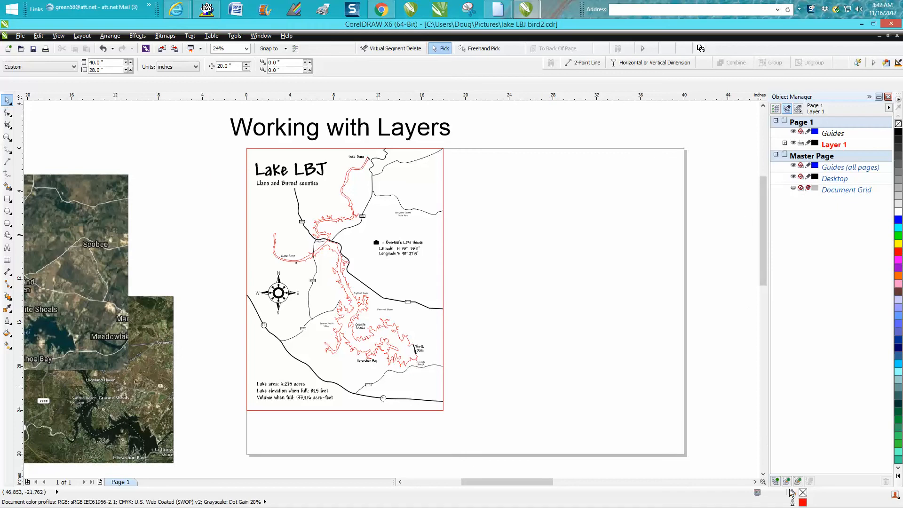
Step: Create a new layer on Page 1 and name it outline
left_click(775, 481)
type("outlin")
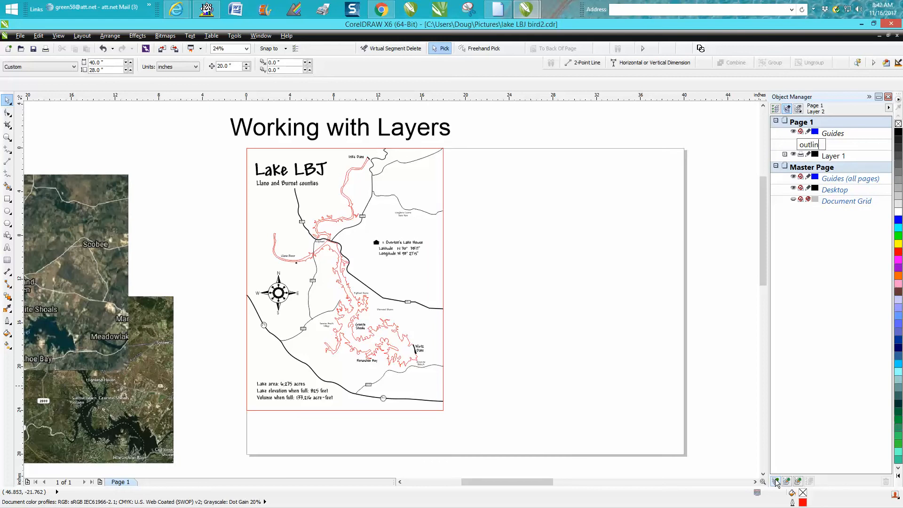
key("Return")
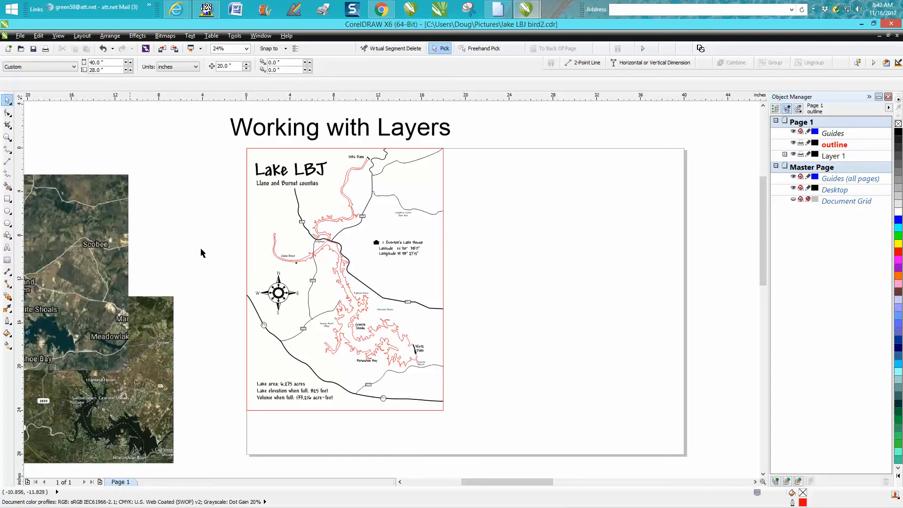
Step: Move the red border rectangle around the map from Layer 1 to the outline layer
left_click(443, 254)
left_click_drag(890, 245, 885, 157)
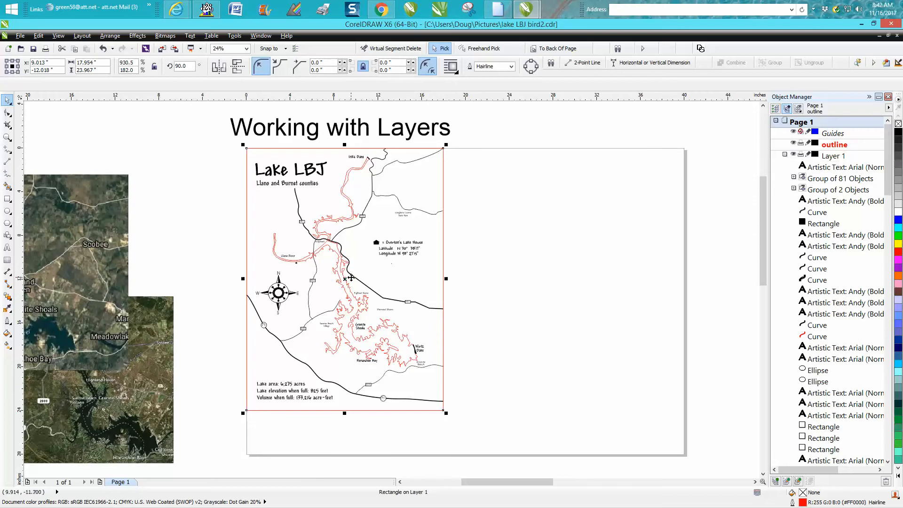
left_click_drag(359, 275, 828, 149)
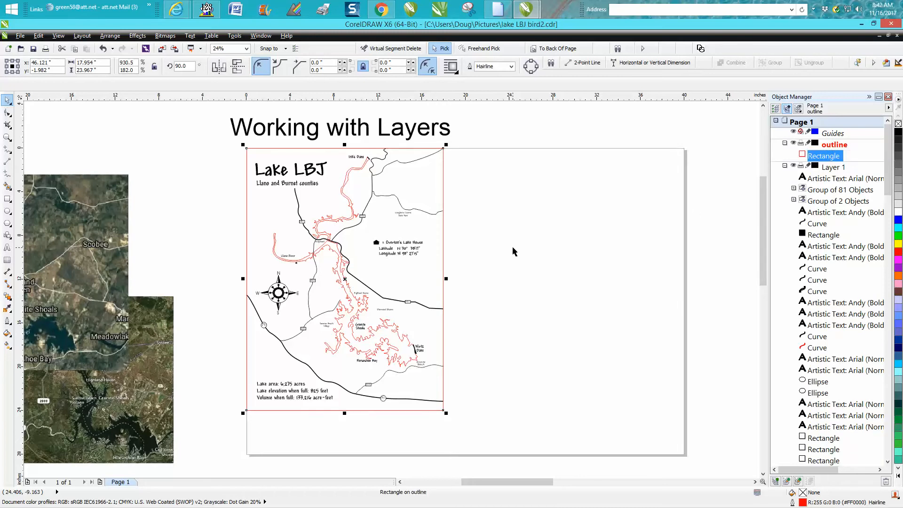
Step: Create another layer on Page 1 and name it Lake Cut
left_click(776, 482)
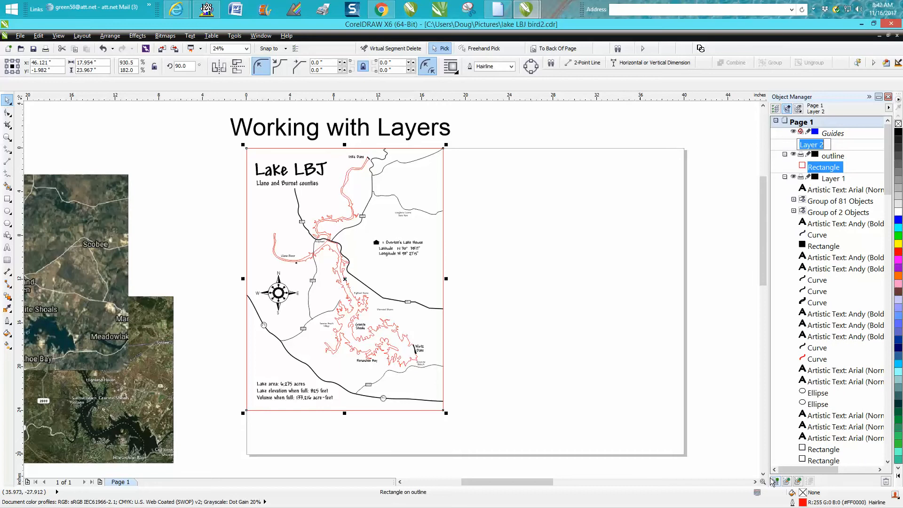
type("La")
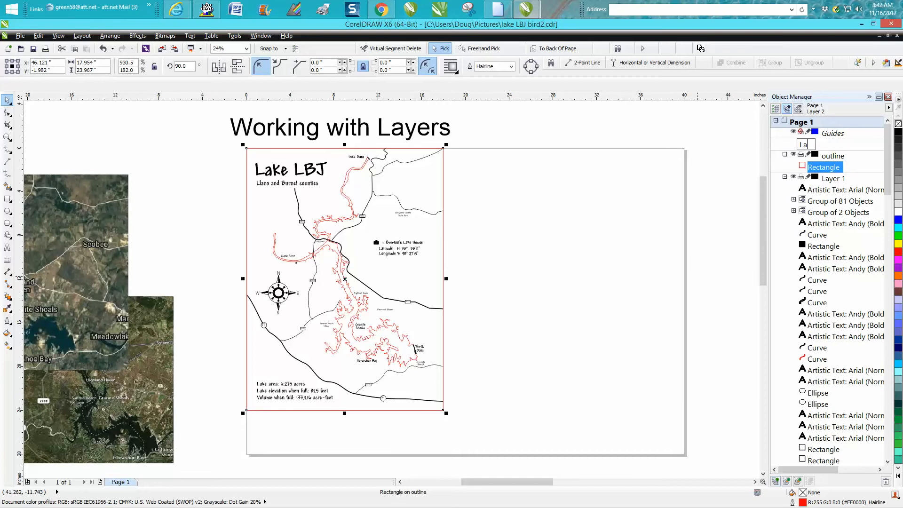
type("ke Cut")
key("Return")
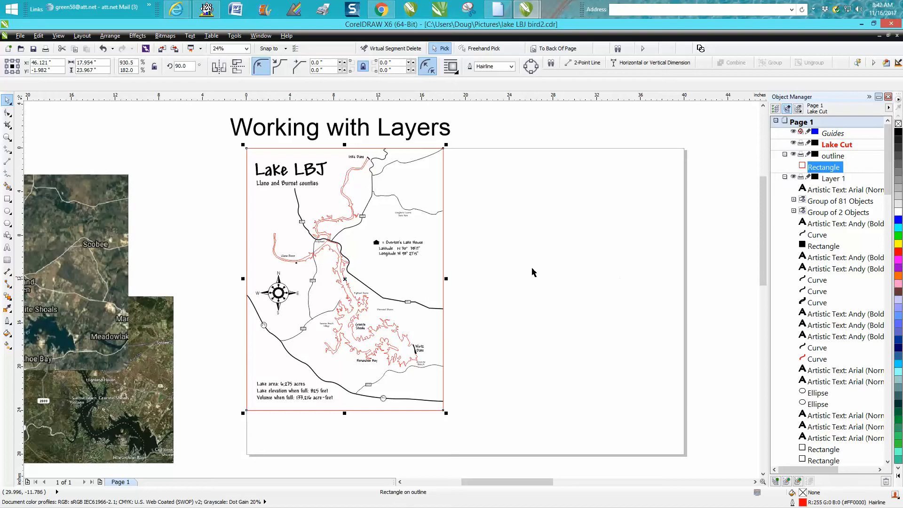
Step: Lock the outline layer that holds the red border rectangle
left_click(510, 225)
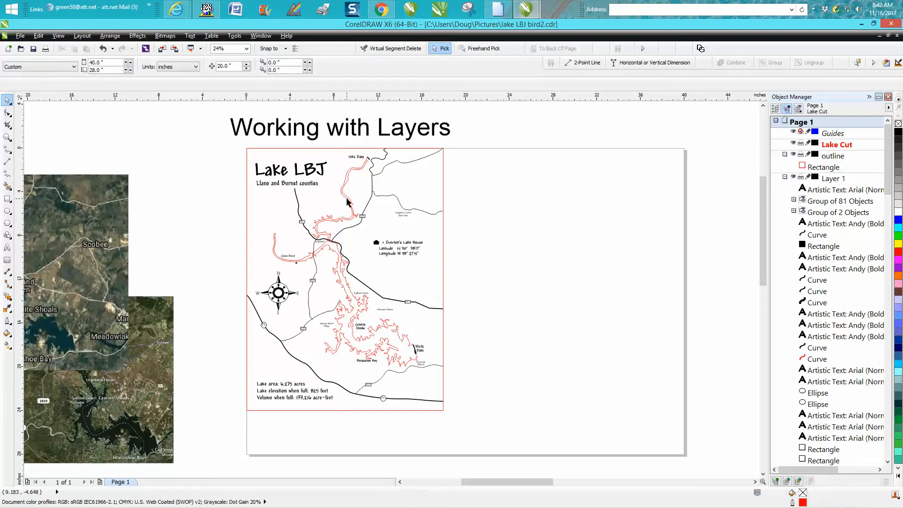
left_click(348, 201)
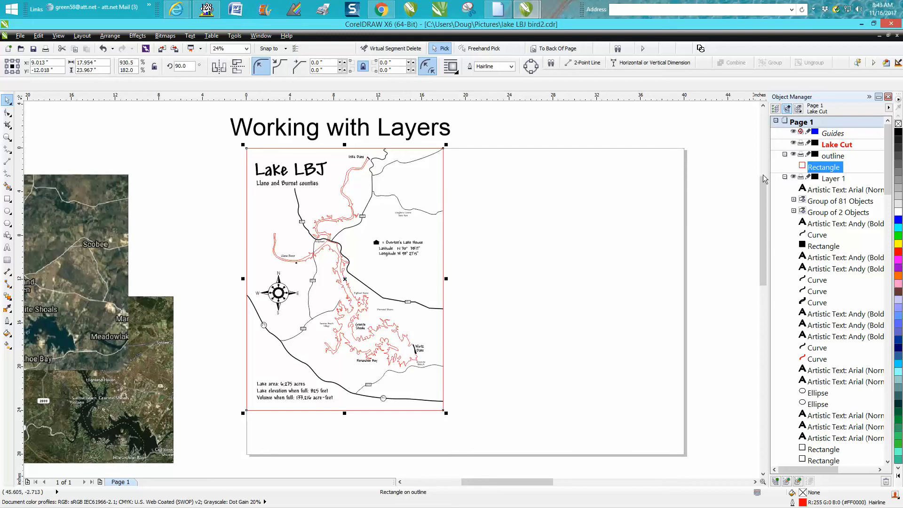
left_click(808, 156)
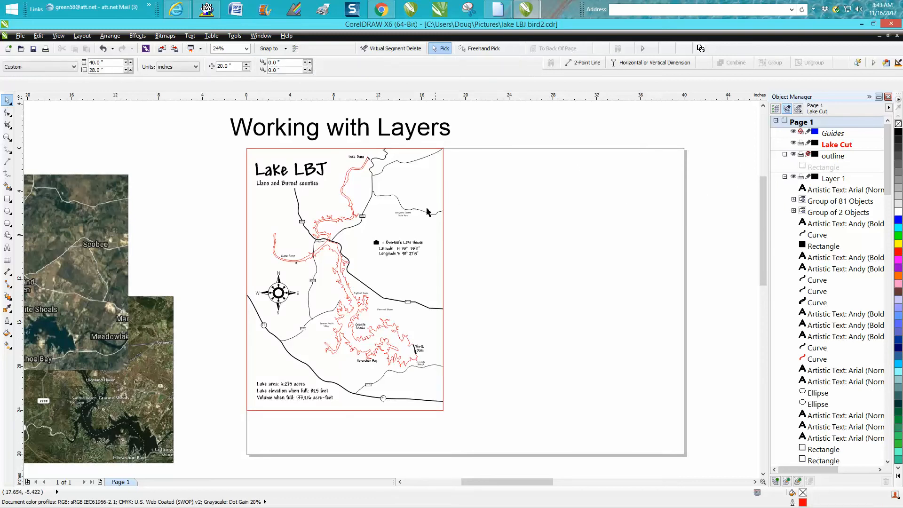
Step: Move the red lake shoreline curve from Layer 1 to the Lake Cut layer and deselect it
left_click(344, 186)
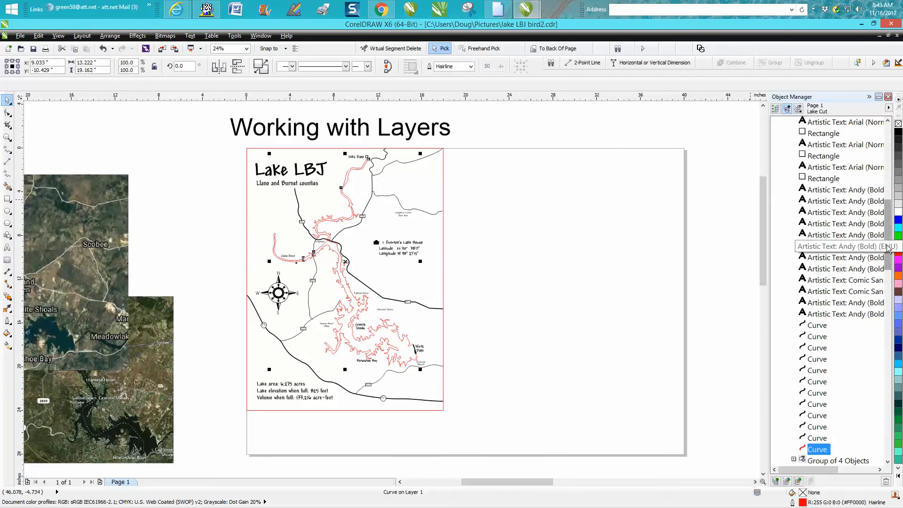
scroll(880, 194, "up", 6)
scroll(880, 195, "up", 5)
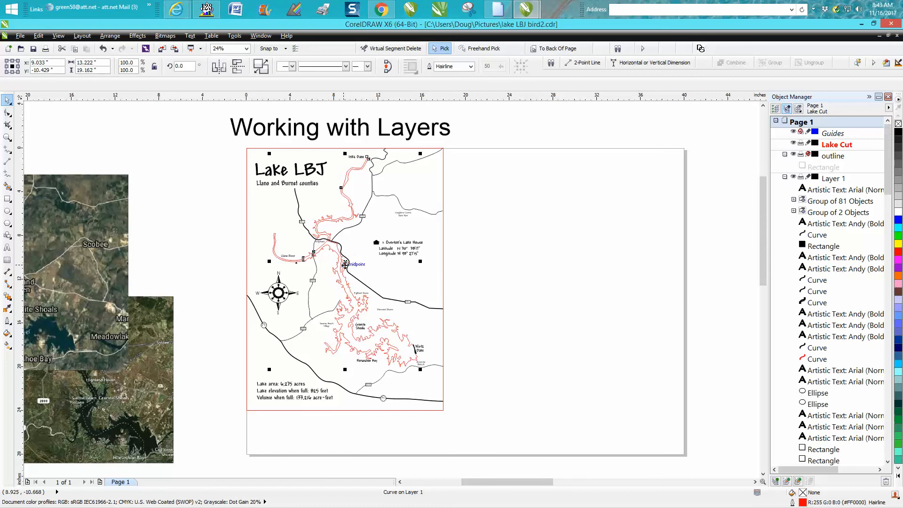
left_click_drag(348, 269, 831, 146)
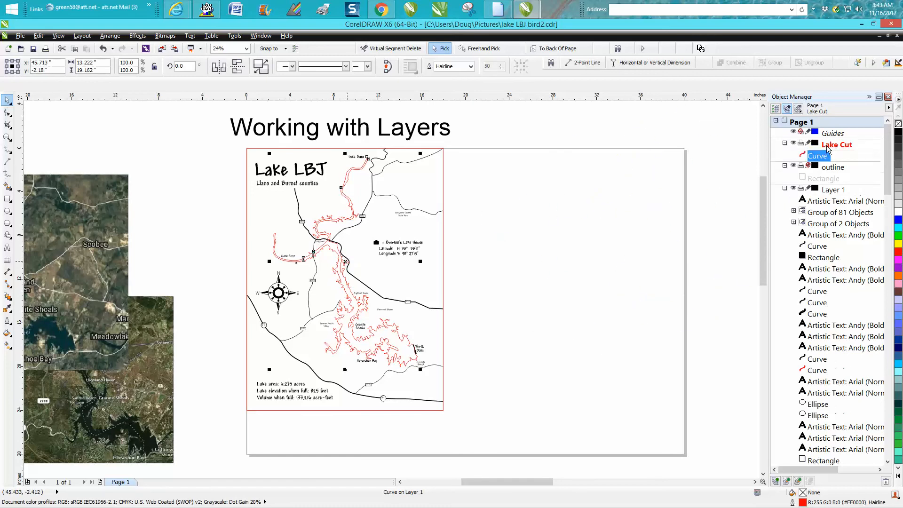
left_click(477, 256)
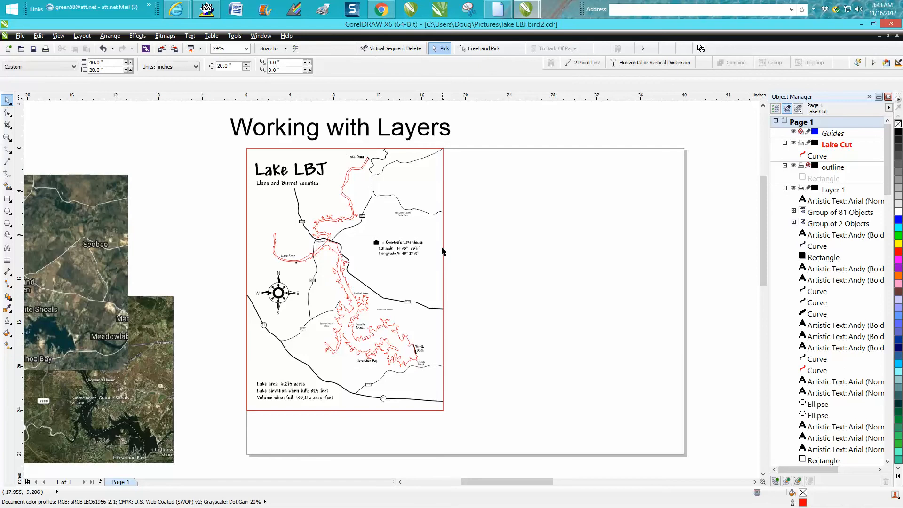
Step: Disable printing and exporting for the outline layer, and toggle its visibility off and back on
left_click(412, 250)
left_click(444, 242)
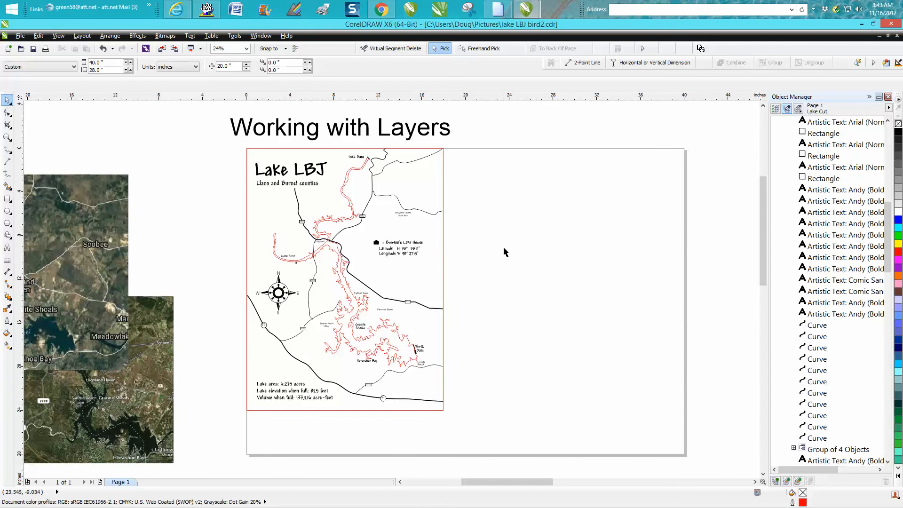
left_click_drag(893, 268, 893, 188)
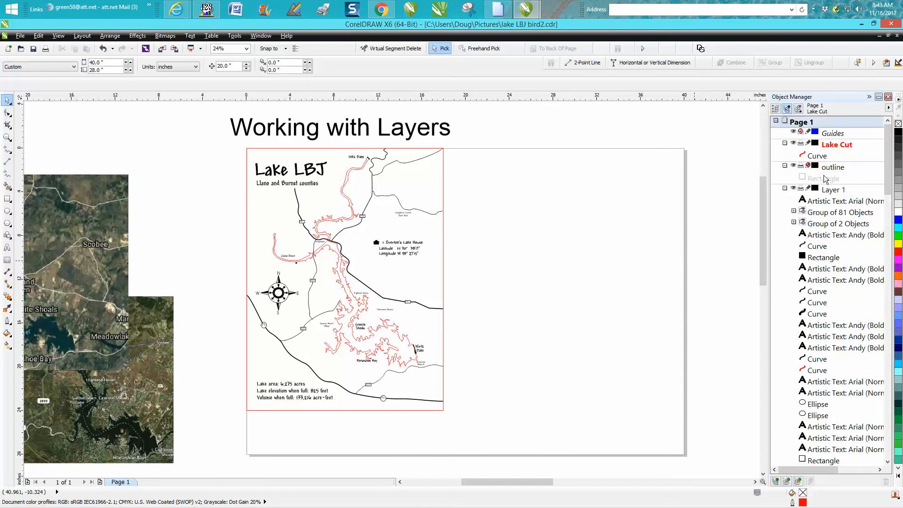
left_click(800, 166)
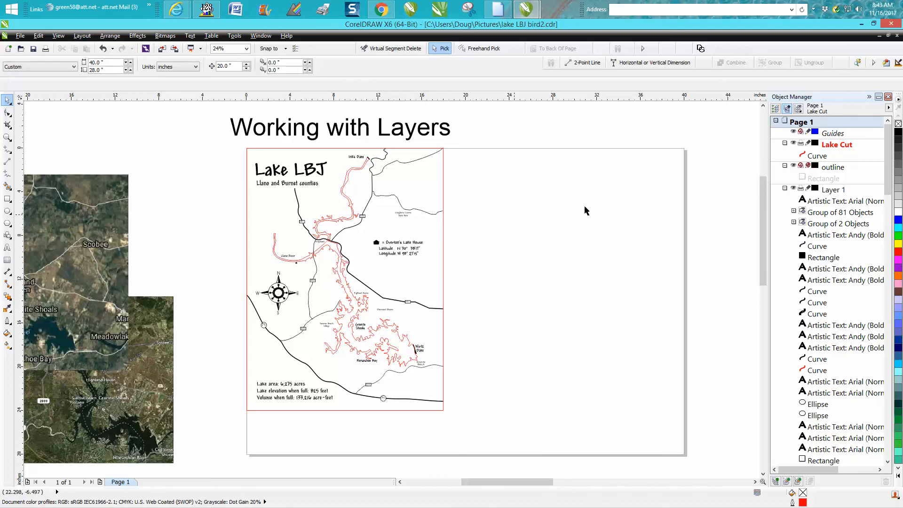
left_click(794, 168)
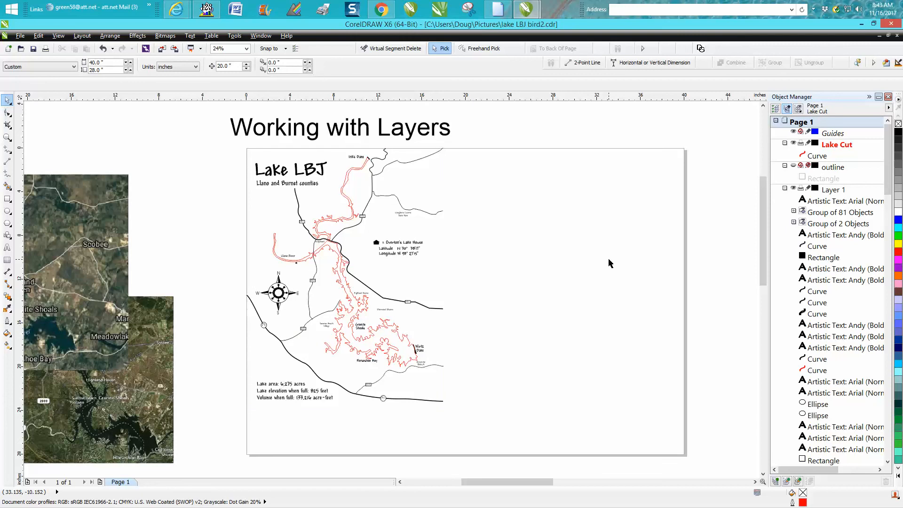
left_click(793, 168)
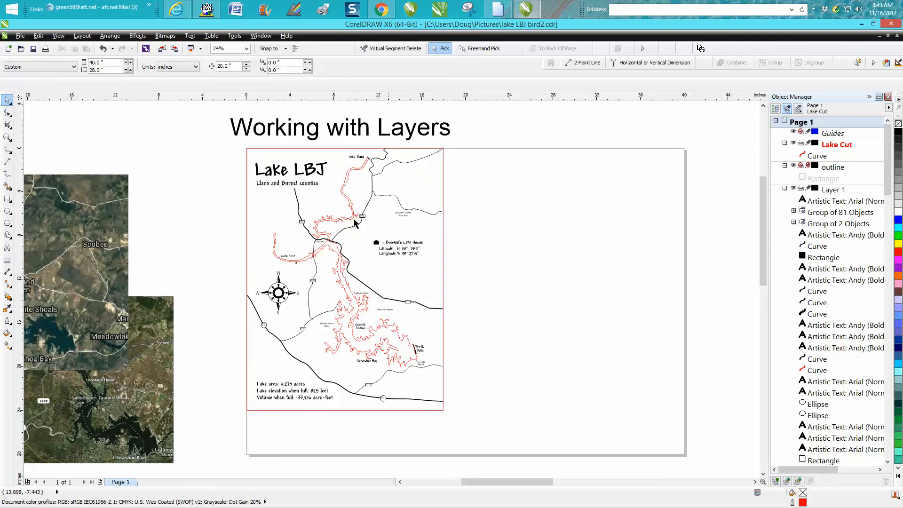
Step: Disable printing and exporting for the Lake Cut layer, and hide and show its shoreline curve
left_click(360, 172)
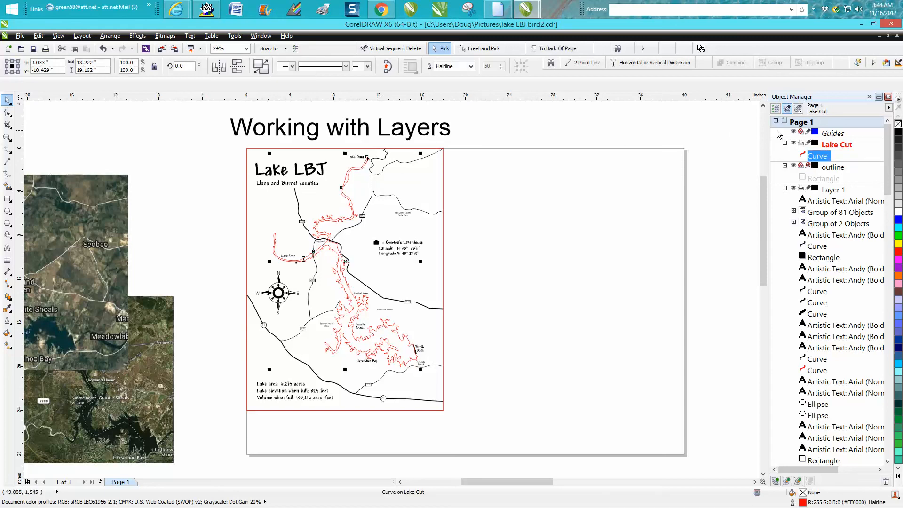
left_click(801, 144)
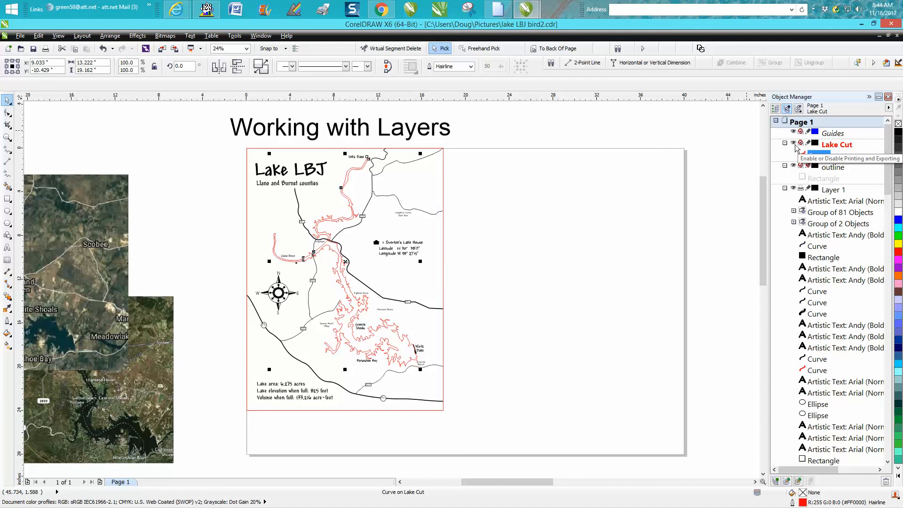
left_click(794, 144)
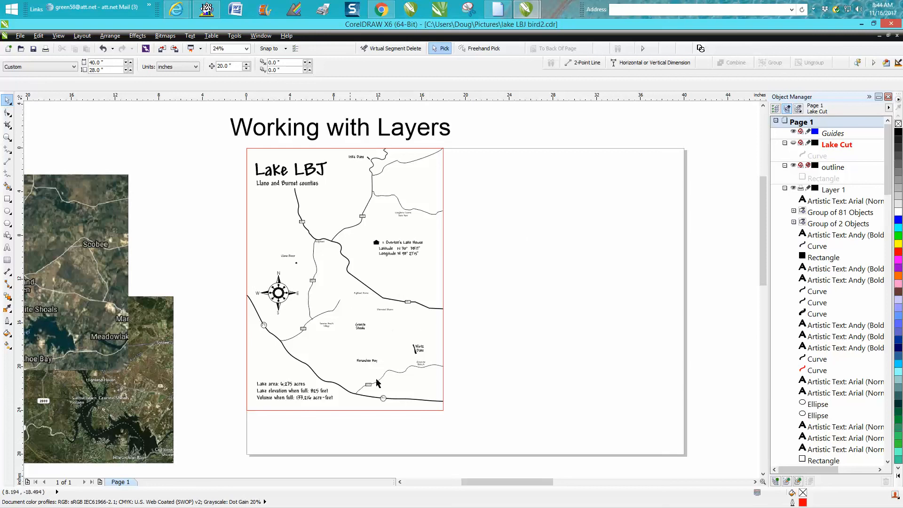
left_click(794, 144)
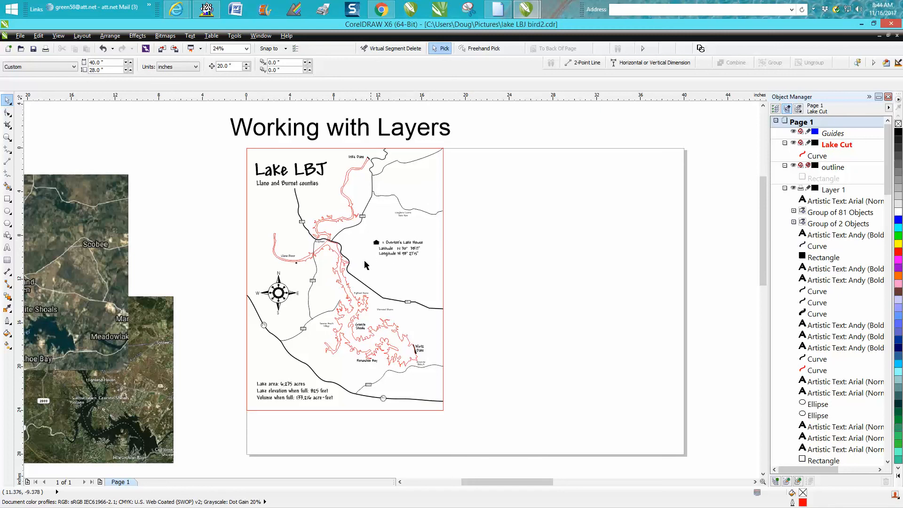
Step: Lock the Lake Cut layer, and toggle its visibility off and back on
left_click(7, 137)
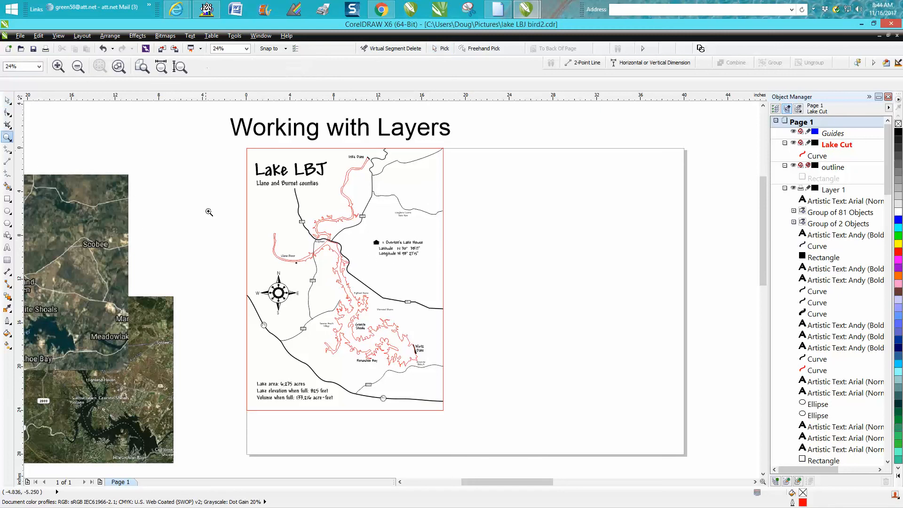
left_click_drag(288, 254, 349, 287)
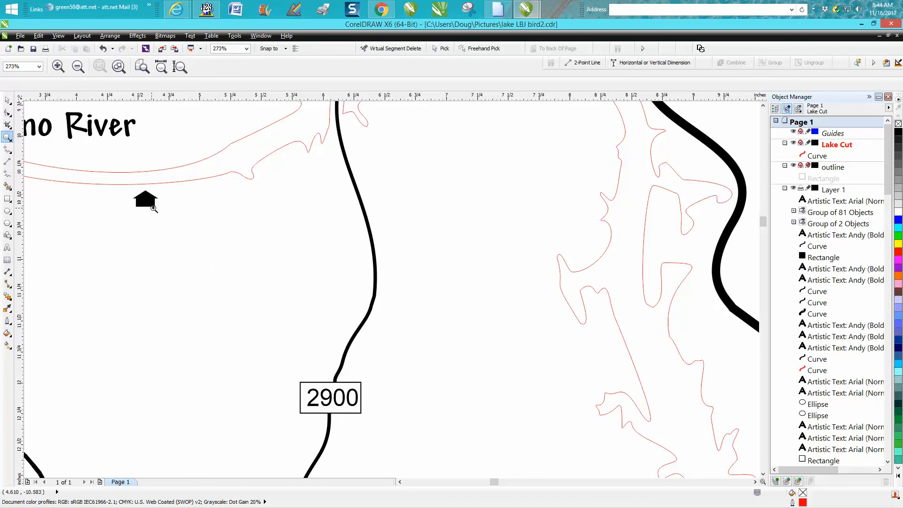
scroll(144, 202, "down", 3)
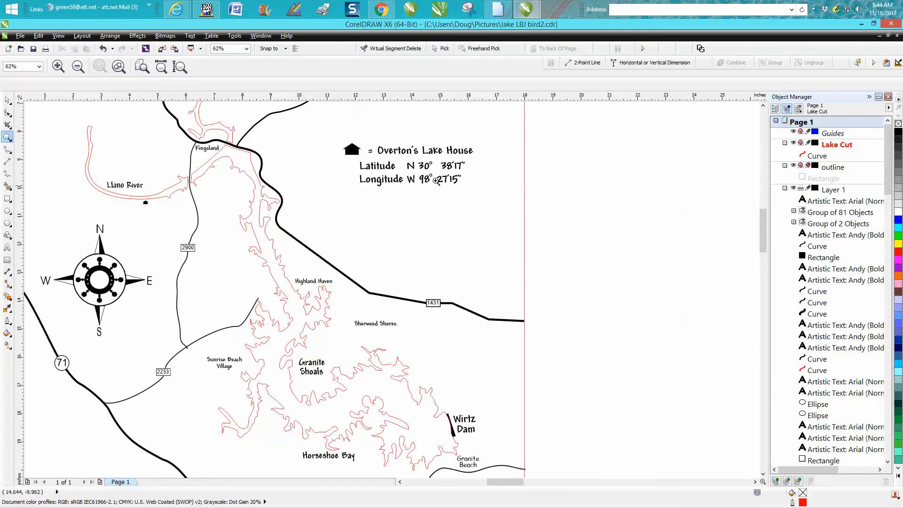
scroll(436, 181, "down", 3)
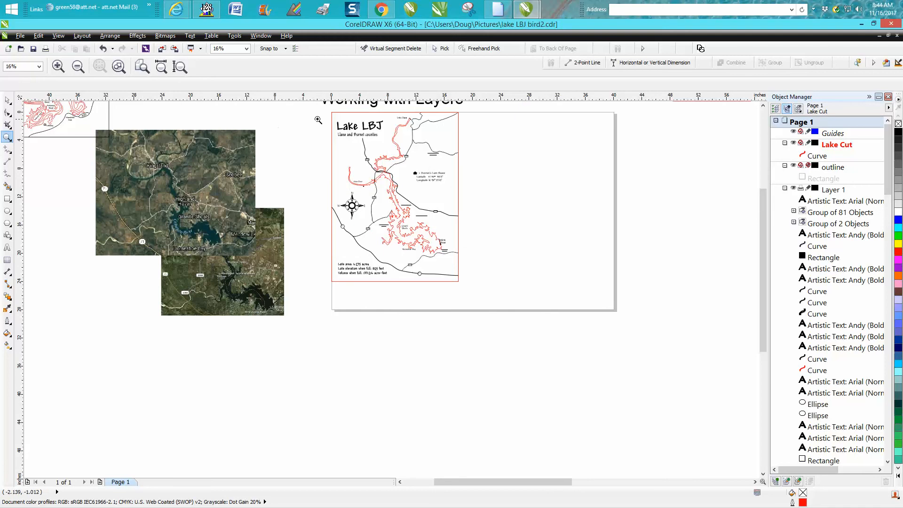
left_click_drag(323, 111, 527, 294)
left_click(7, 101)
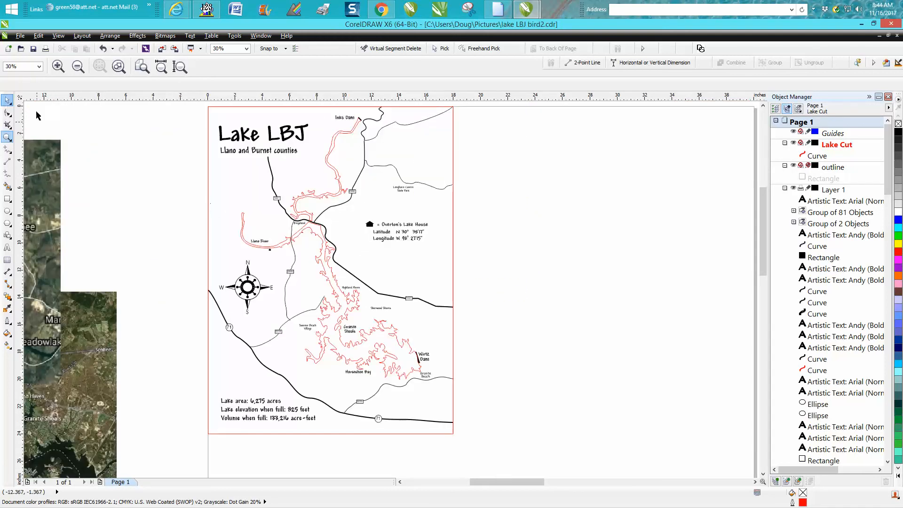
left_click(322, 197)
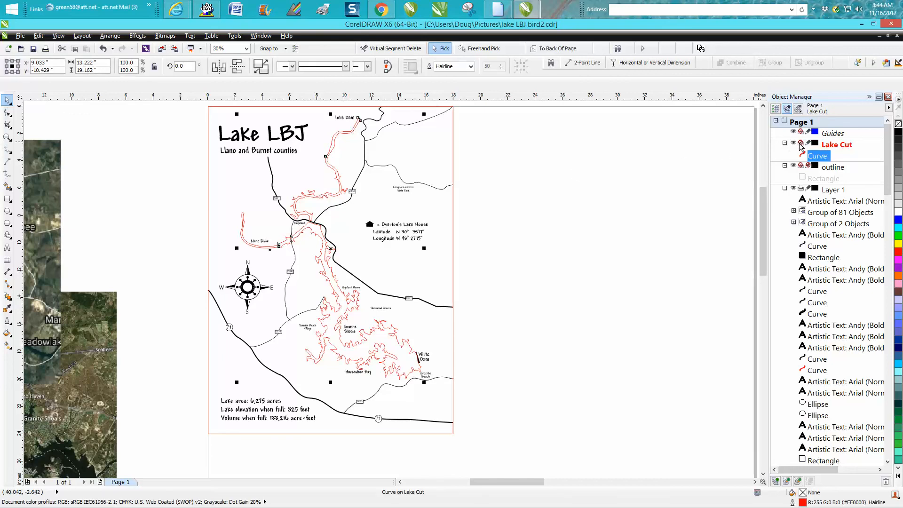
left_click(808, 143)
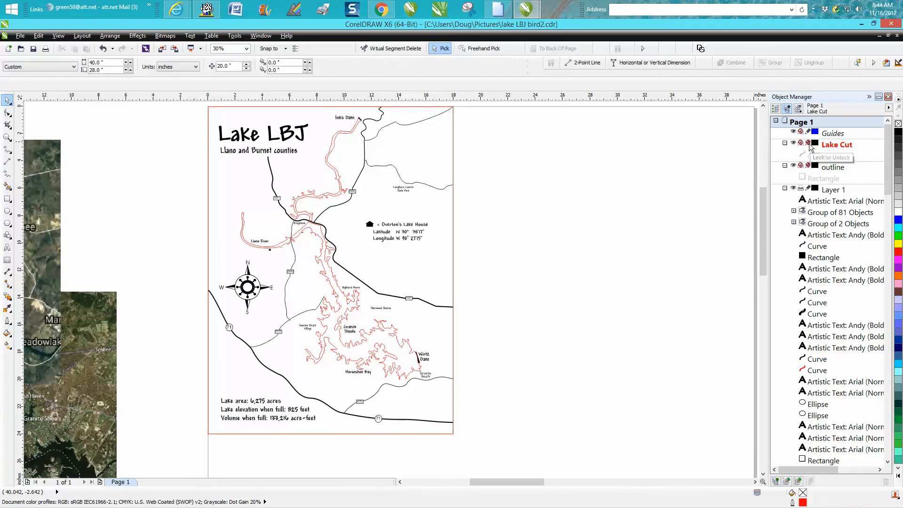
left_click(793, 143)
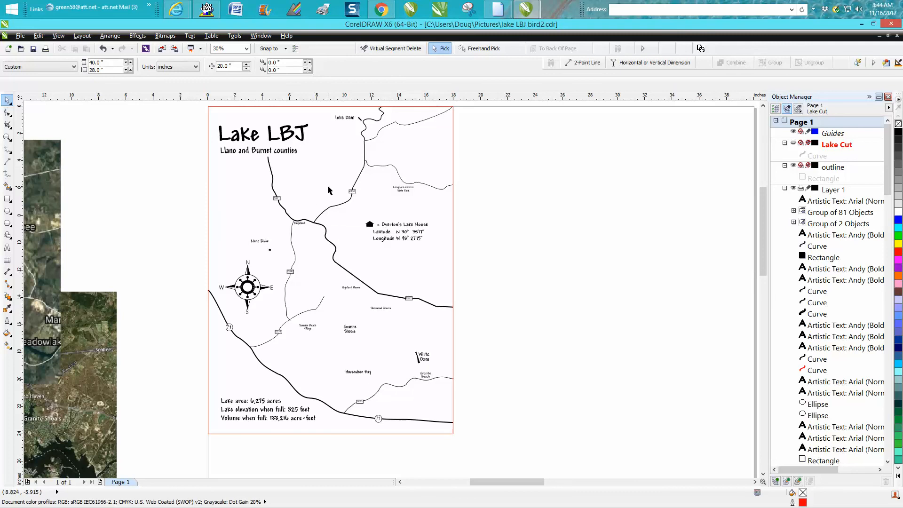
left_click(797, 144)
Step: Enable printing and exporting for the Lake Cut layer and disable it for Layer 1
left_click(800, 143)
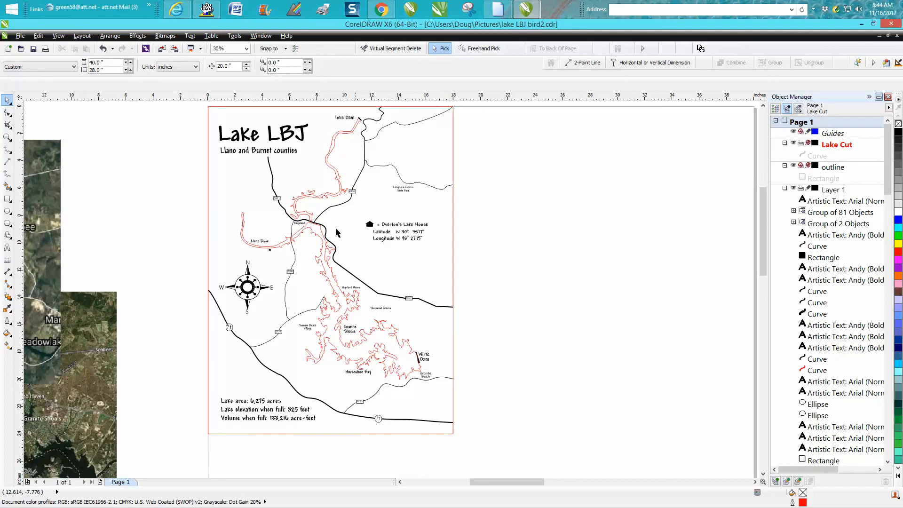
left_click(801, 188)
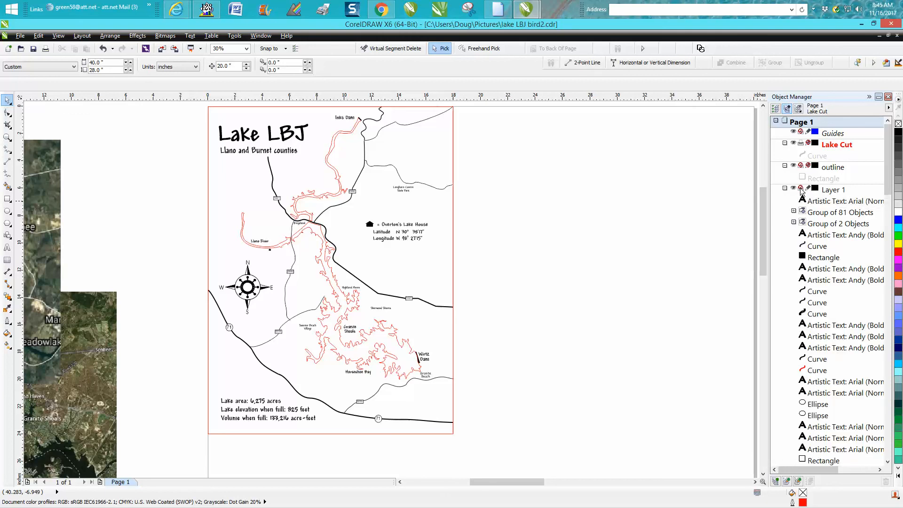